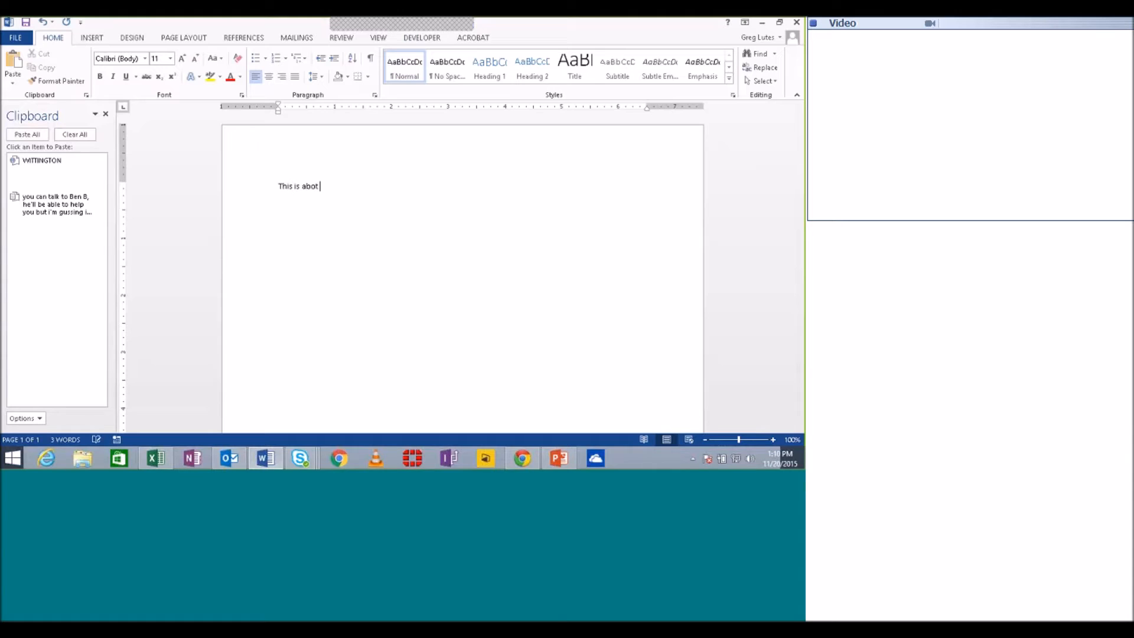
# Step: Complete the first line as "This is about picture in PowerPoint" and add the line "How to edit a picture" below it
pyautogui.write('t picture in PowerPoint')
pyautogui.press('Return')
pyautogui.write('How ')
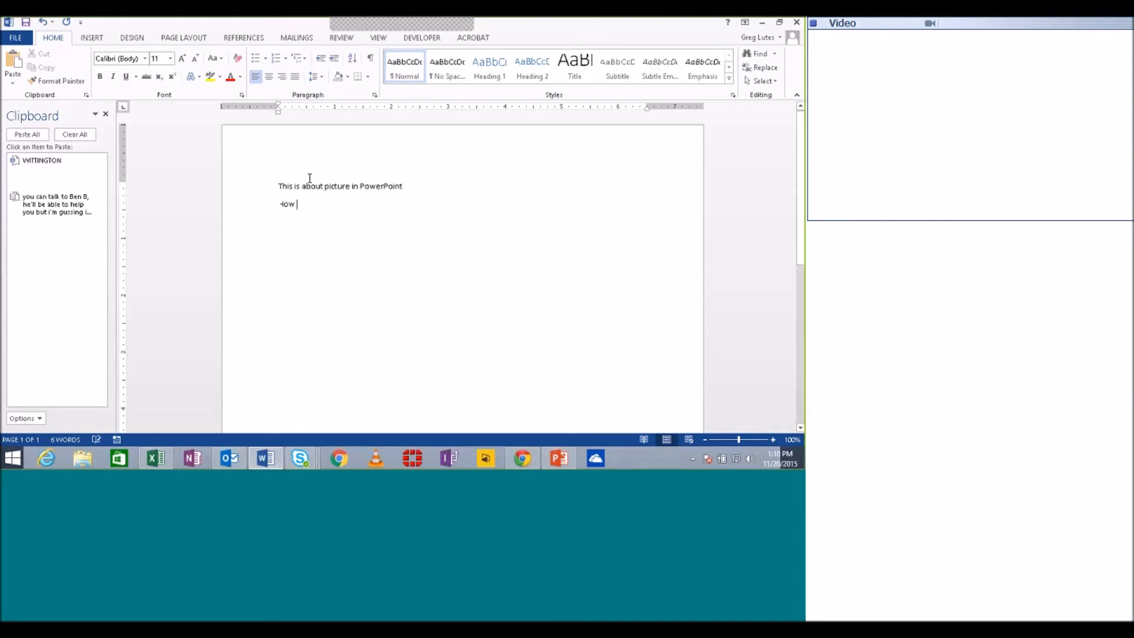
pyautogui.write('to edit a picture')
pyautogui.press('Return')
# Step: Add two more lines reading "How to format a picture" and "How to rotate a picture"
pyautogui.write('how to format a ')
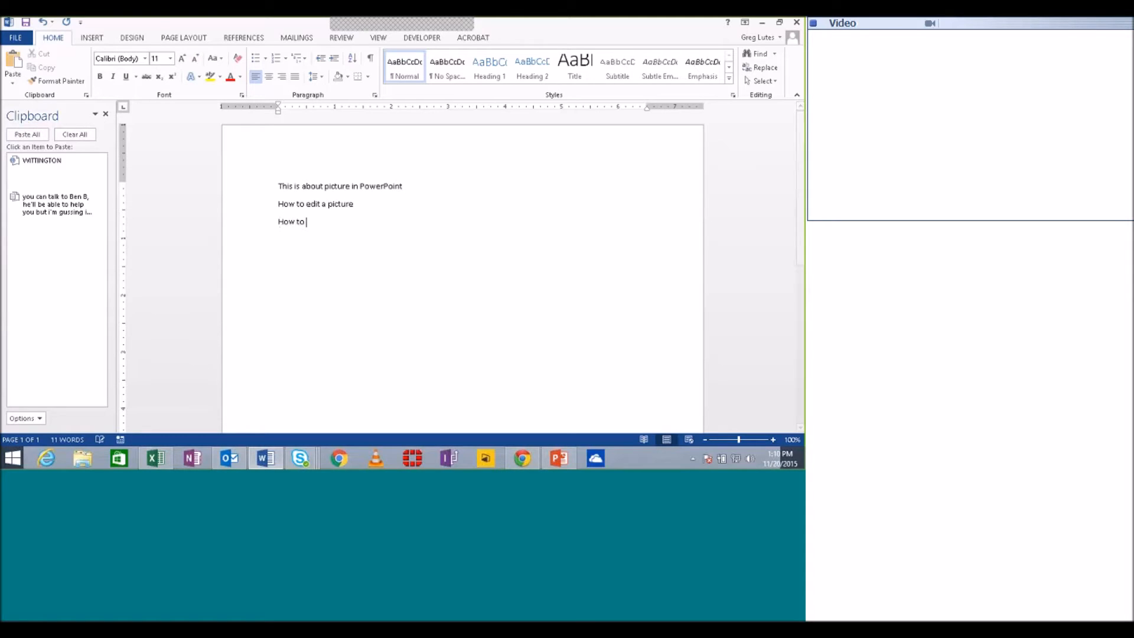
pyautogui.write('p')
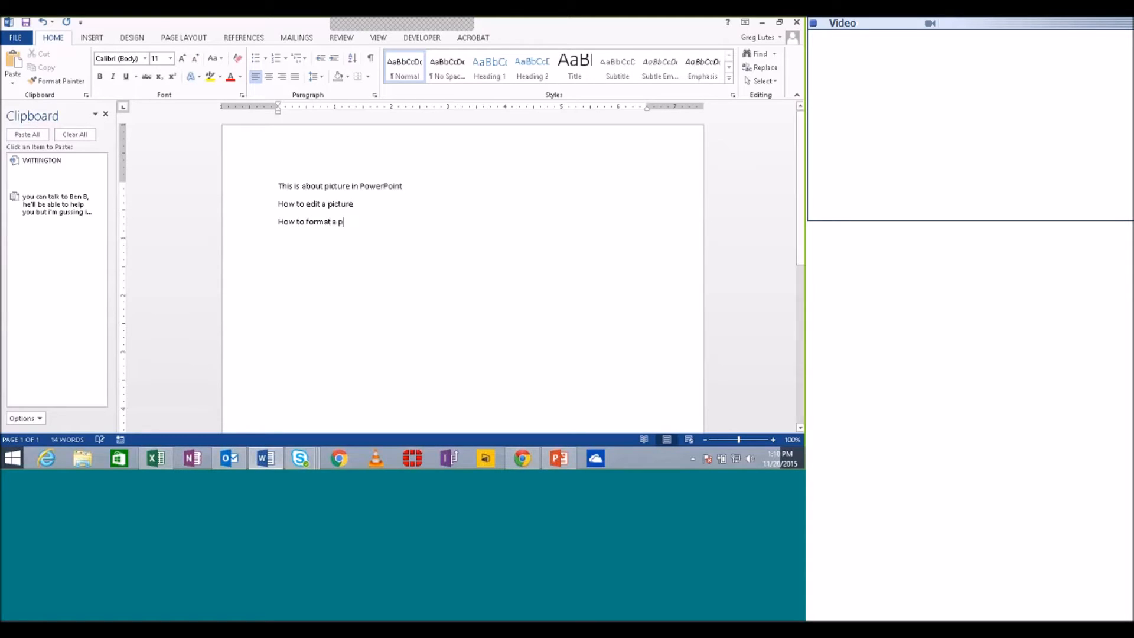
pyautogui.write('icture')
pyautogui.press('Return')
pyautogui.write('How to')
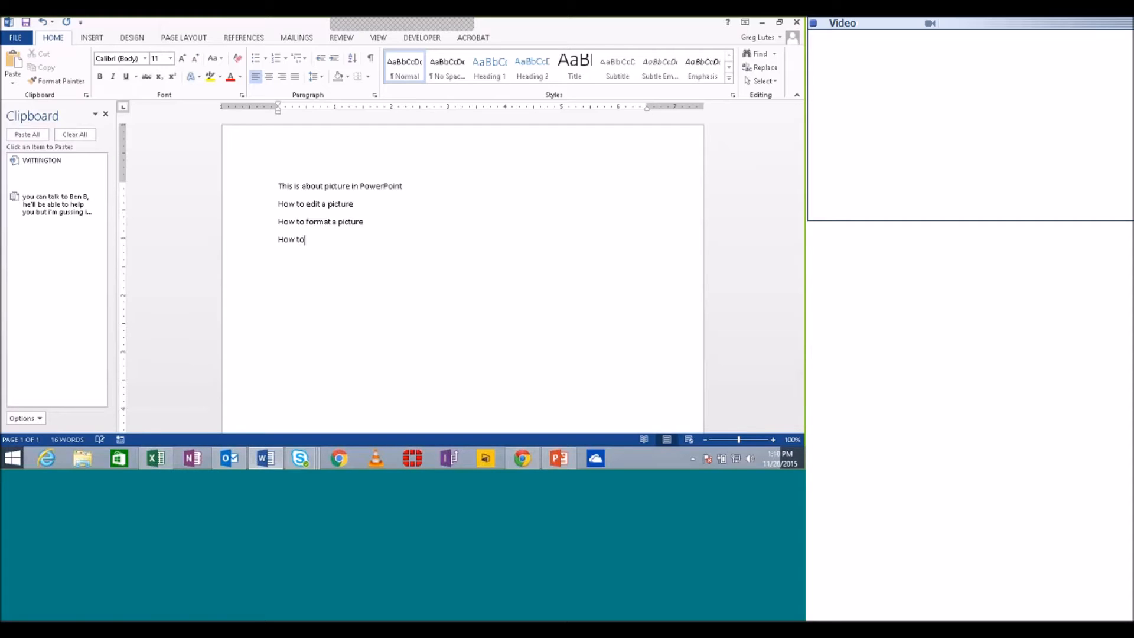
pyautogui.write(' rotate a picture')
pyautogui.press('BackSpace')
pyautogui.press('BackSpace')
pyautogui.press('BackSpace')
pyautogui.press('BackSpace')
pyautogui.press('BackSpace')
pyautogui.press('BackSpace')
pyautogui.write('icture')
pyautogui.press('Return')
# Step: Write "Picture formats and what they do" as the last line of the list
pyautogui.write('Pic')
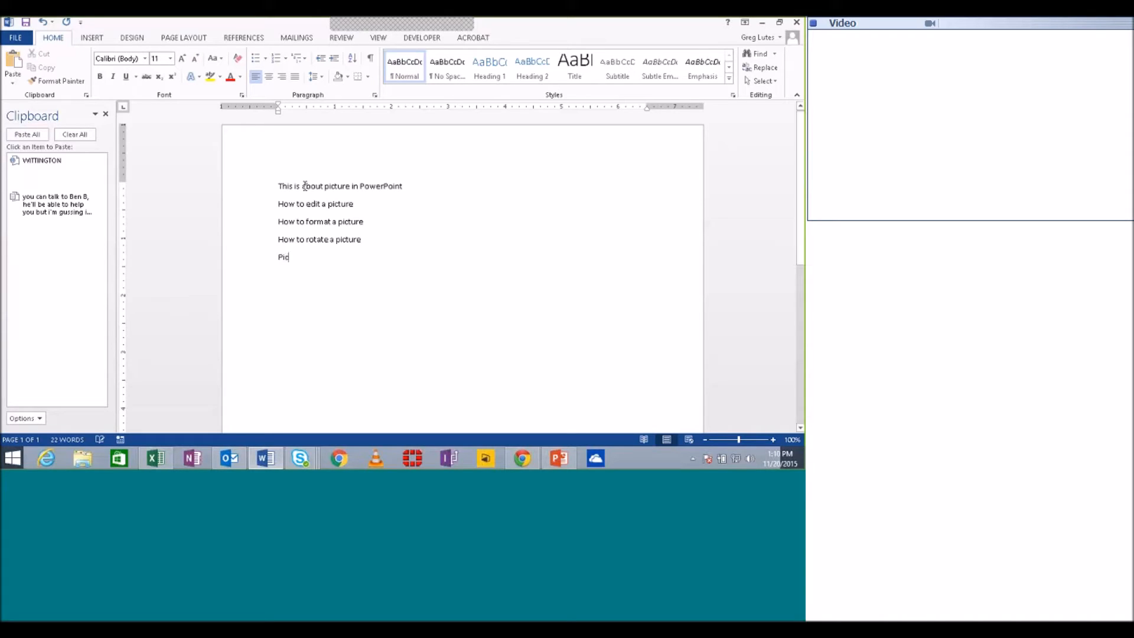
pyautogui.write('ture forma')
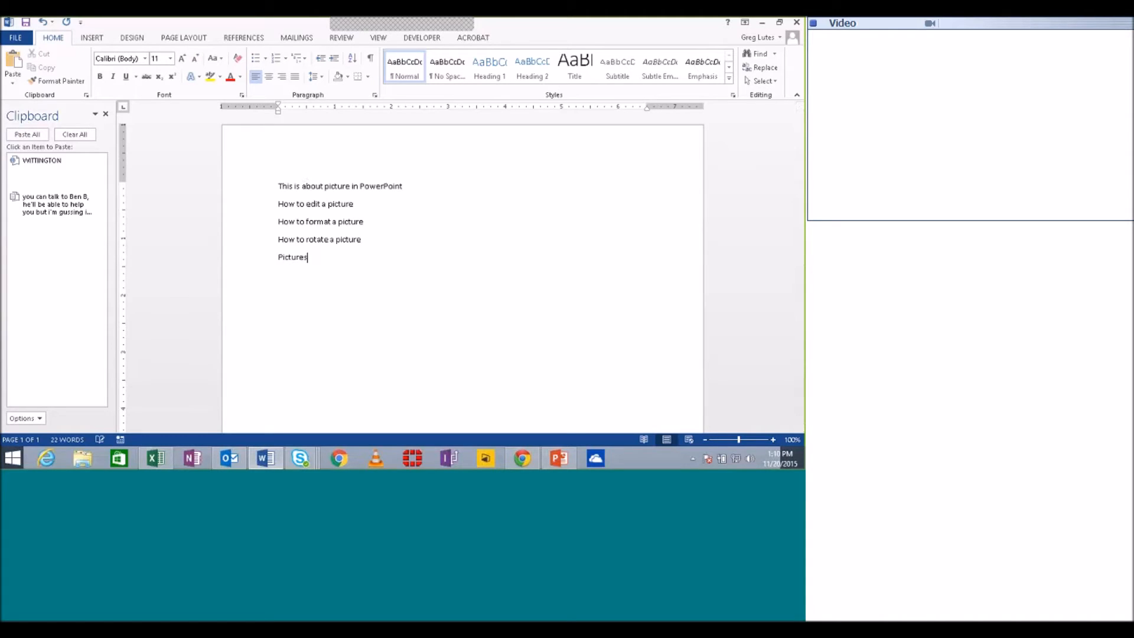
pyautogui.write('ts a')
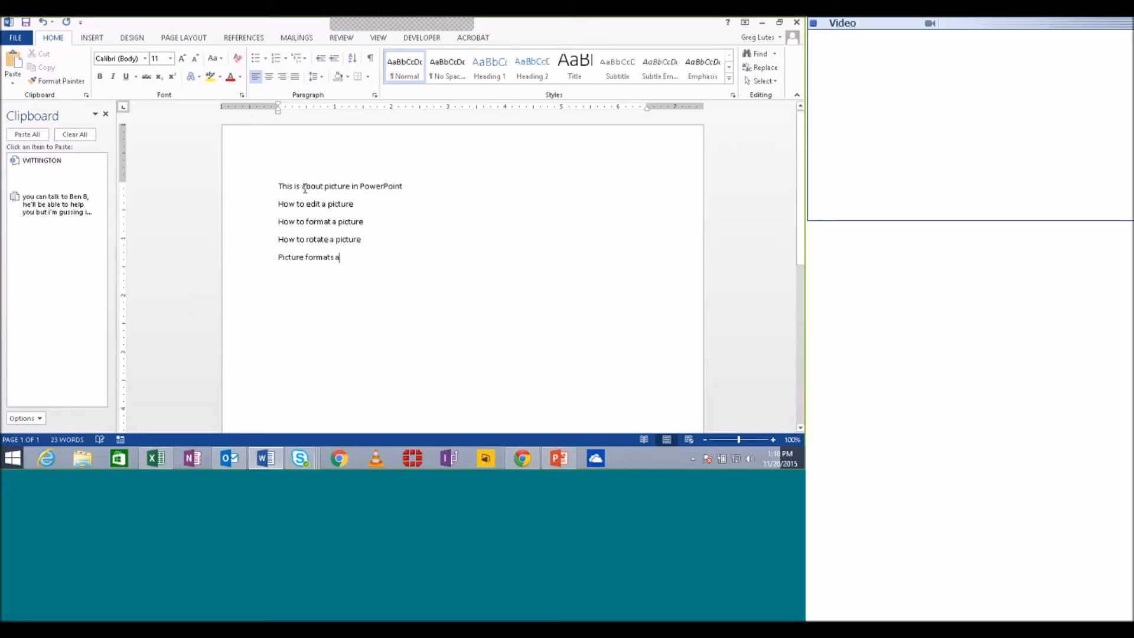
pyautogui.write('nd what they do')
pyautogui.press('Return')
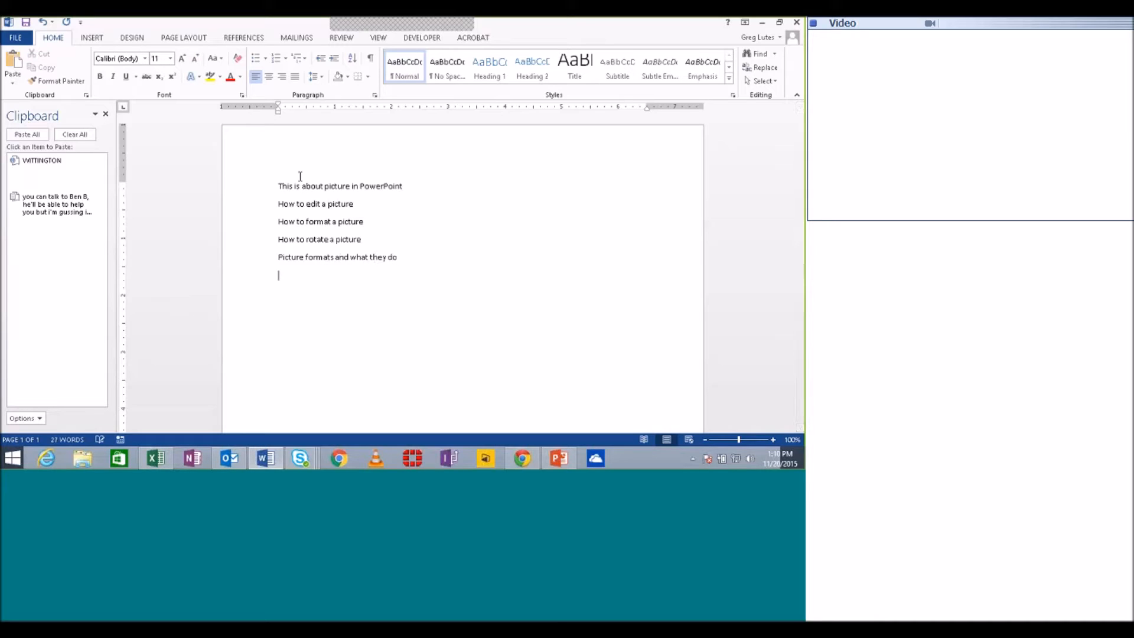
# Step: Apply the Heading 1 style to the first line and the four topic lines below it
pyautogui.doubleClick(332, 188)
pyautogui.doubleClick(315, 186)
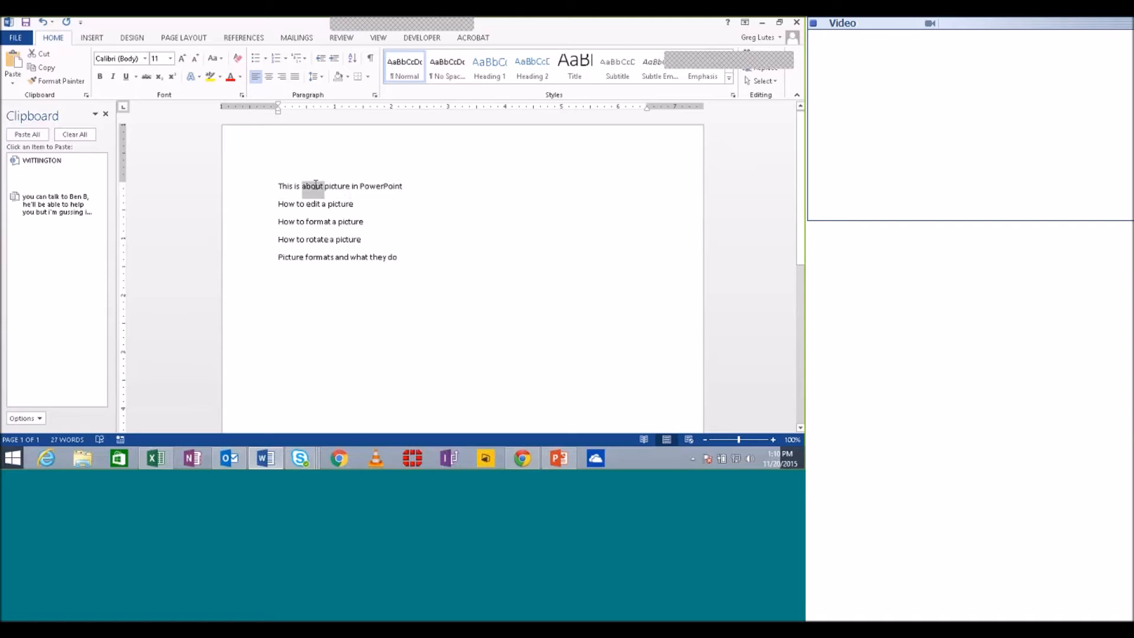
pyautogui.tripleClick(316, 185)
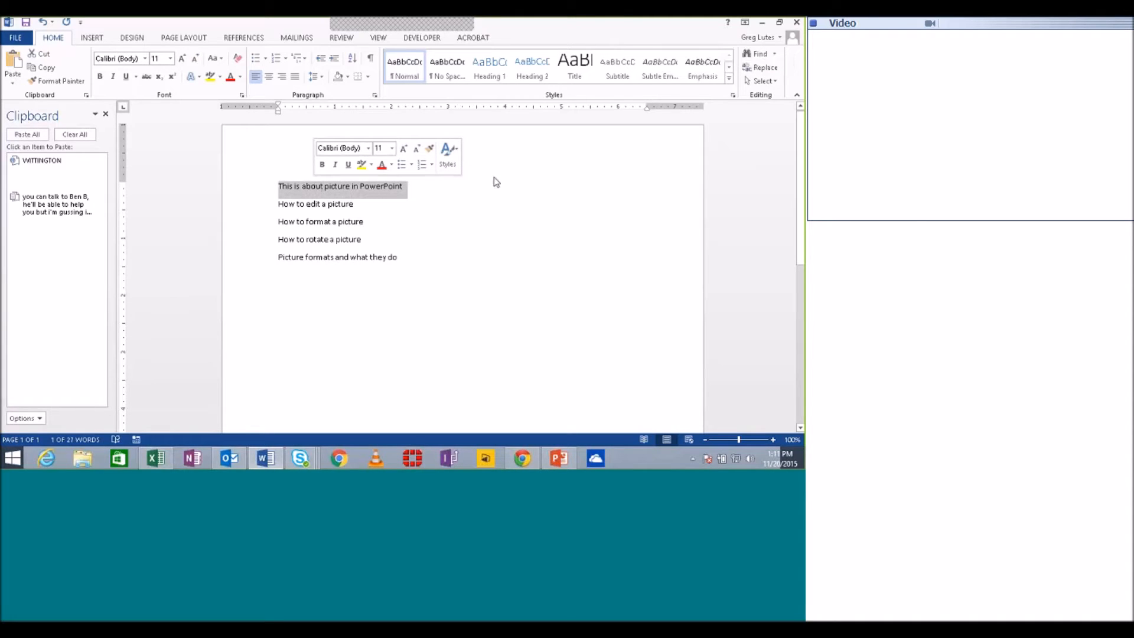
pyautogui.click(490, 66)
pyautogui.moveTo(409, 291); pyautogui.dragTo(279, 212)
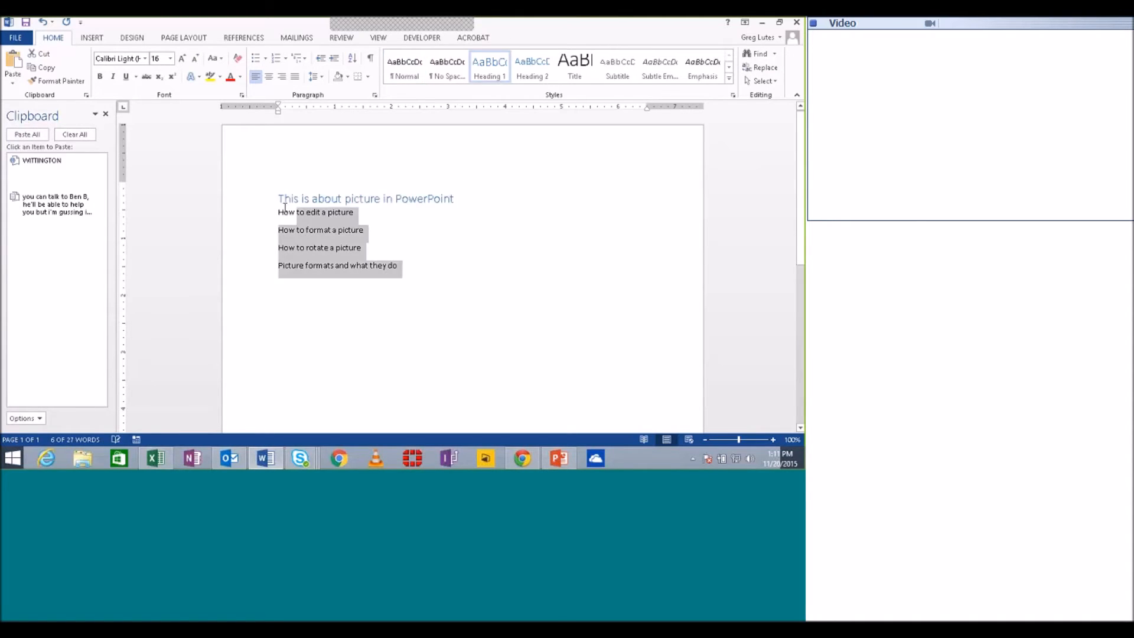
pyautogui.click(489, 66)
# Step: Add "Tools you use to edit" under the "How to edit a picture" heading and style it as Heading 2
pyautogui.click(398, 223)
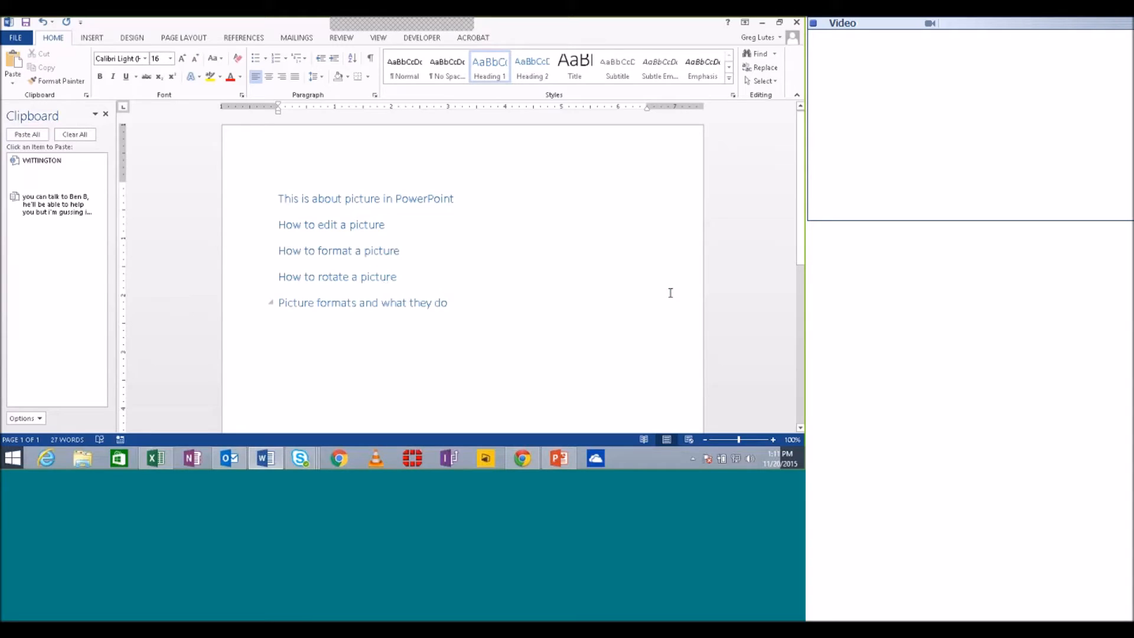
pyautogui.press('Return')
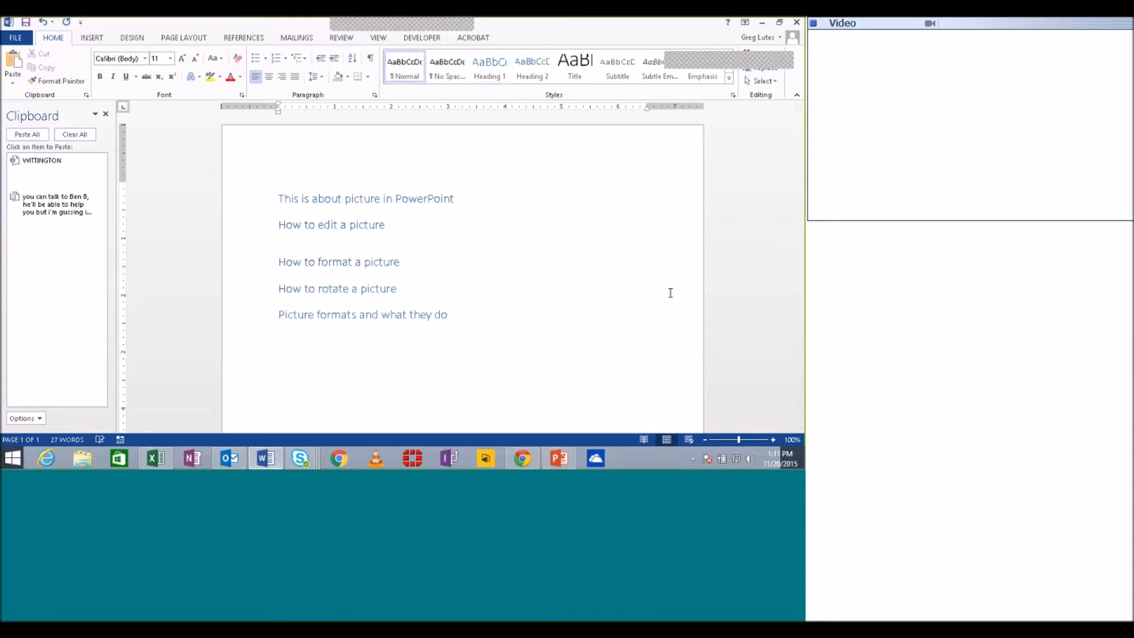
pyautogui.write('Tools you use to edit')
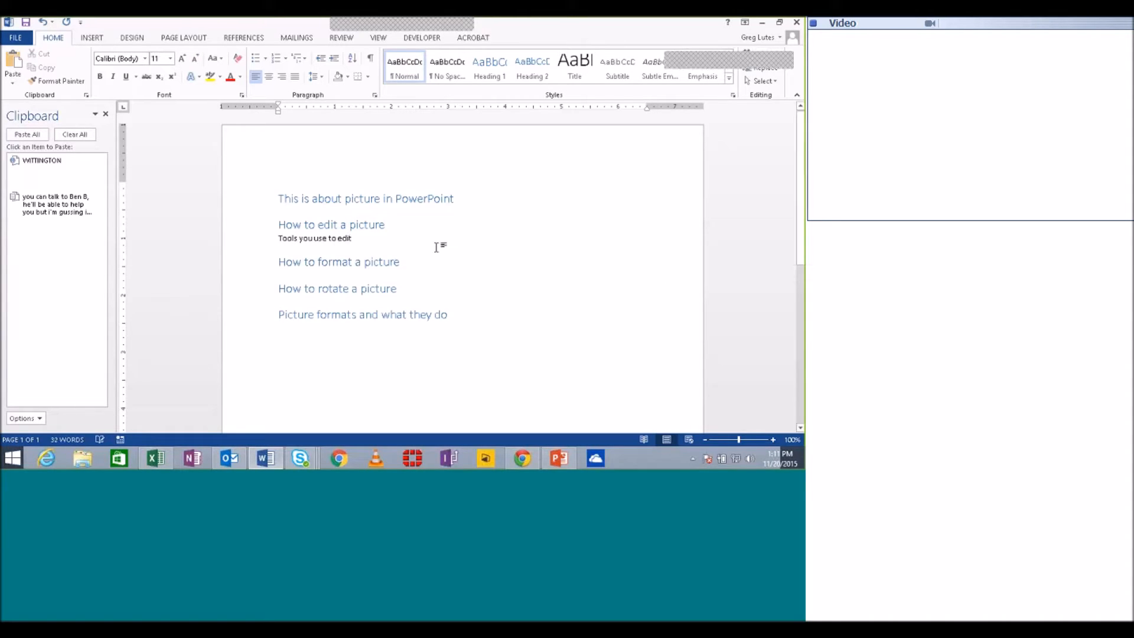
pyautogui.tripleClick(436, 247)
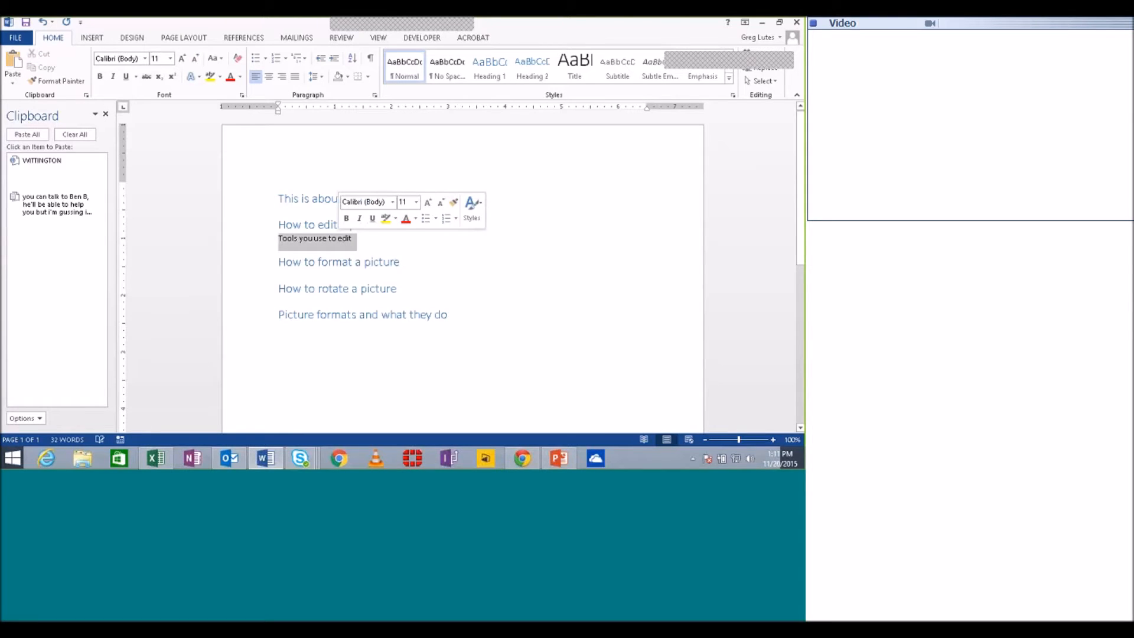
pyautogui.hotkey('ctrl', 'alt', '2')
# Step: Insert the line "Using the format Ribbon" beneath the "How to format a picture" heading
pyautogui.click(404, 266)
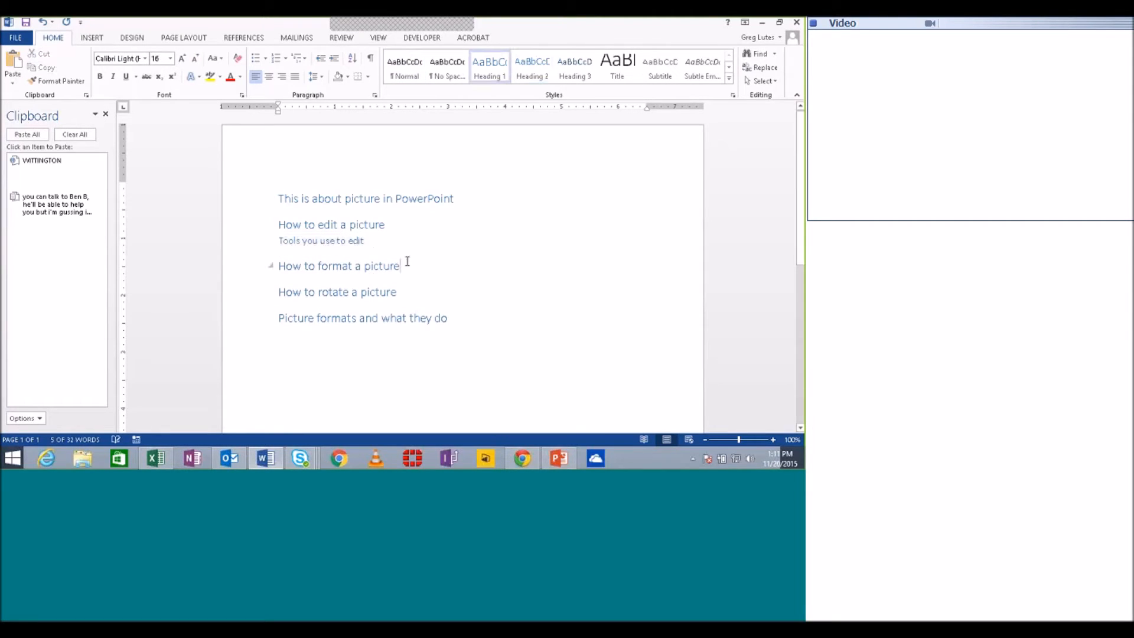
pyautogui.press('Return')
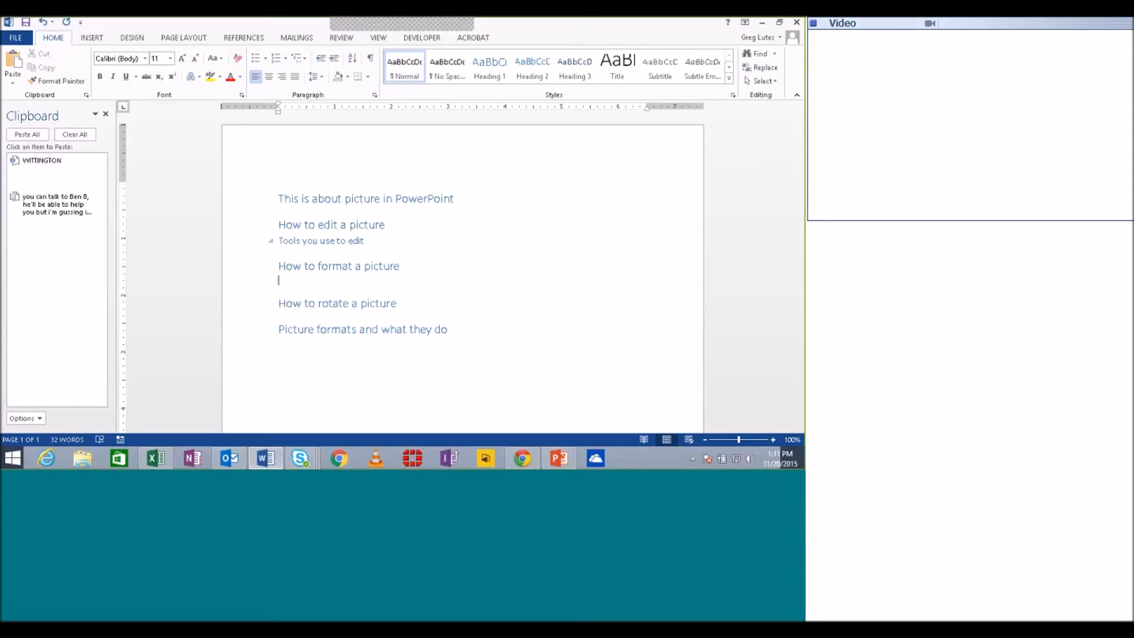
pyautogui.write('Using the format')
pyautogui.write(' tool')
pyautogui.press('BackSpace')
pyautogui.press('BackSpace')
pyautogui.press('BackSpace')
pyautogui.press('BackSpace')
pyautogui.write('Ribbon')
# Step: Insert the line "Using picture menus" beneath the "How to rotate a picture" heading
pyautogui.click(402, 306)
pyautogui.press('Return')
pyautogui.write('Uso')
pyautogui.press('BackSpace')
pyautogui.write('ing')
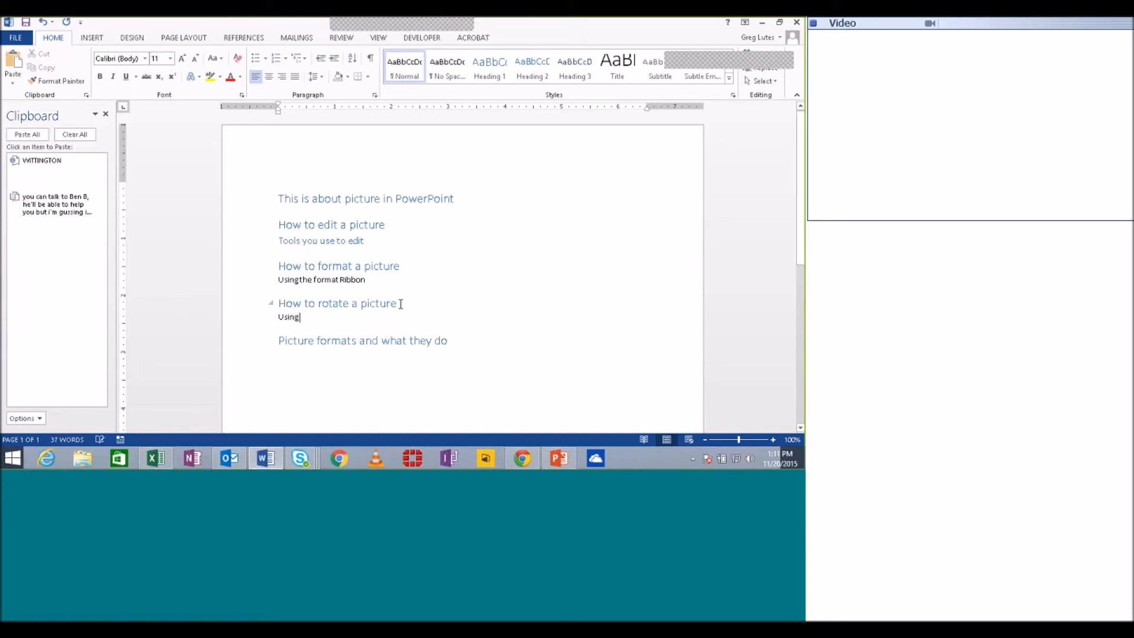
pyautogui.write(' rig')
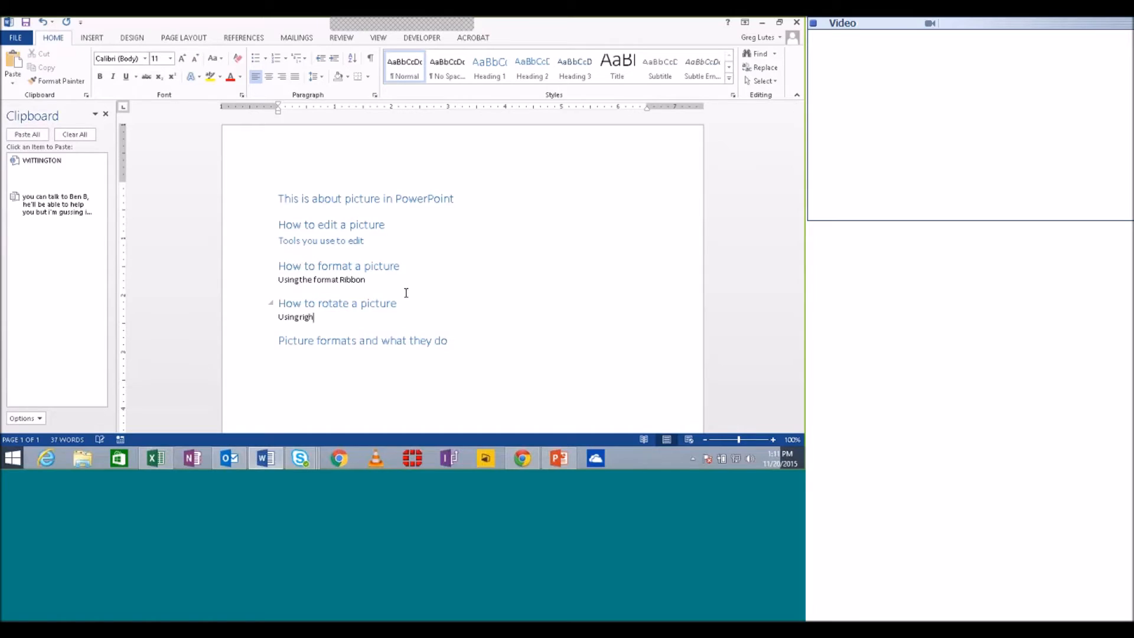
pyautogui.press('BackSpace')
pyautogui.press('BackSpace')
pyautogui.press('BackSpace')
pyautogui.press('BackSpace')
pyautogui.press('BackSpace')
pyautogui.write('picture')
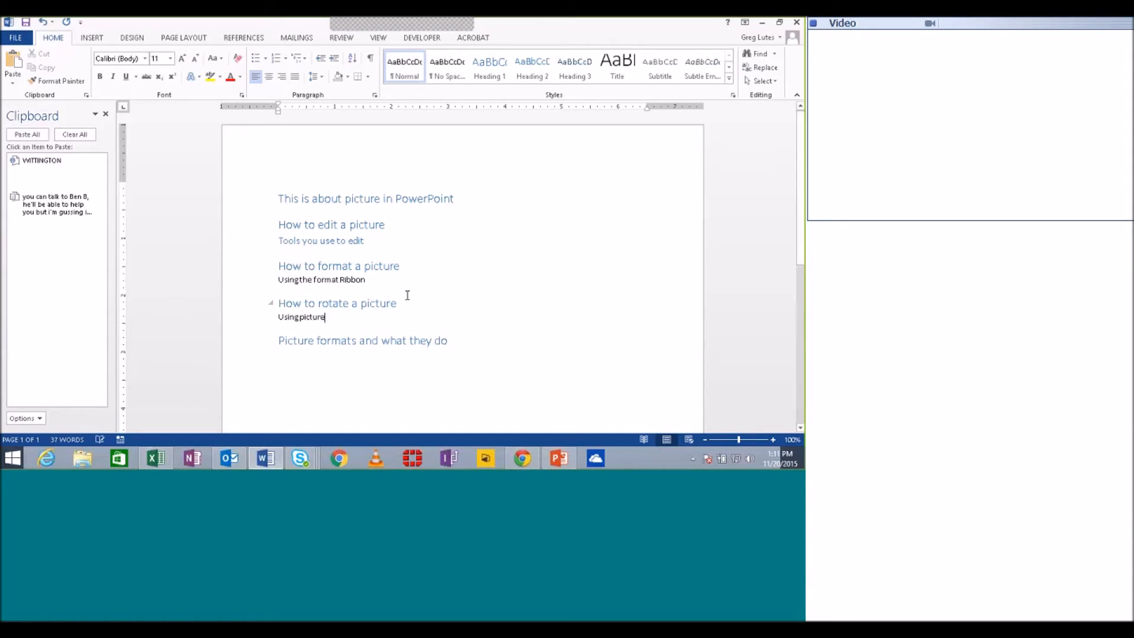
pyautogui.write(' menus')
# Step: Insert the line "List of Formats" beneath the "Picture formats and what they do" heading
pyautogui.click(438, 341)
pyautogui.press('Return')
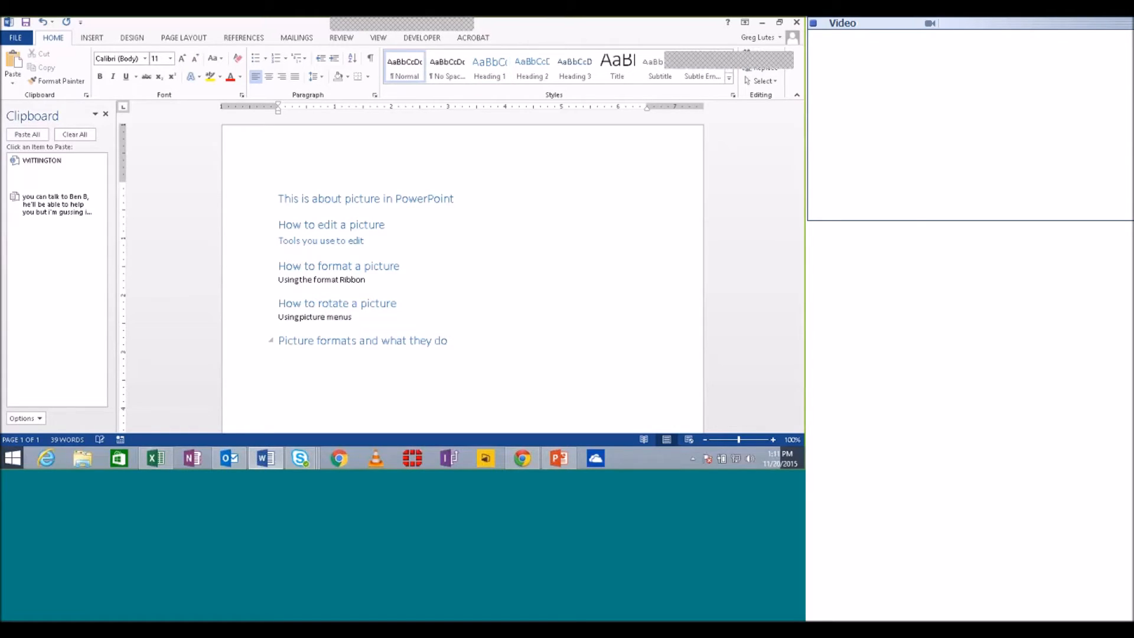
pyautogui.write('List of Formats')
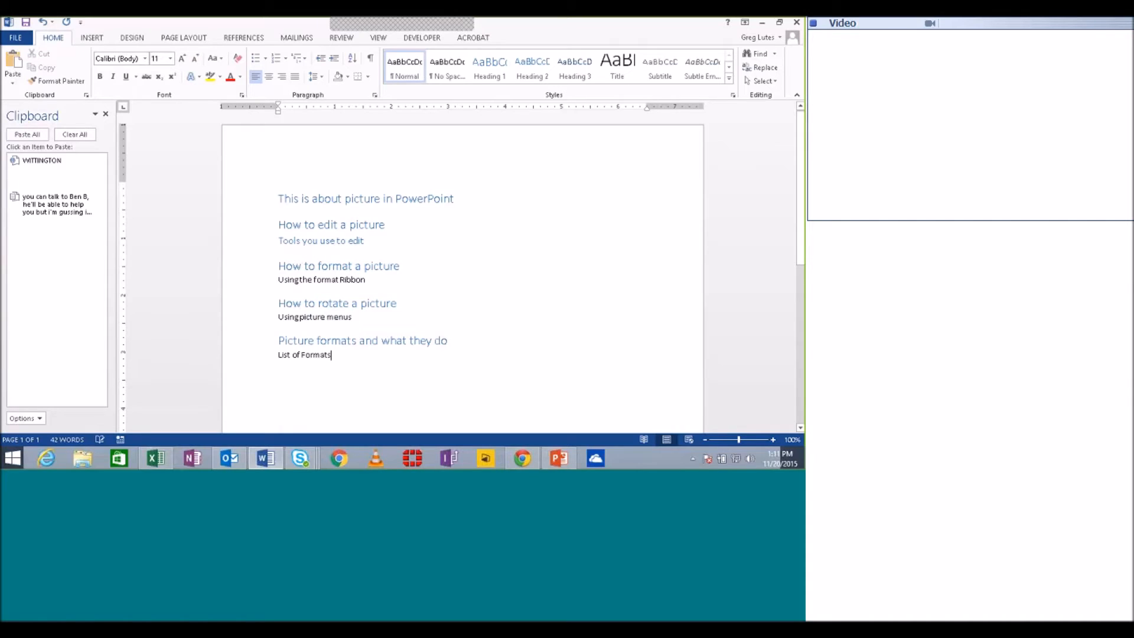
# Step: Apply the Heading 2 style to "Using the format Ribbon", "Using picture menus" and "List of Formats"
pyautogui.doubleClick(338, 283)
pyautogui.tripleClick(338, 283)
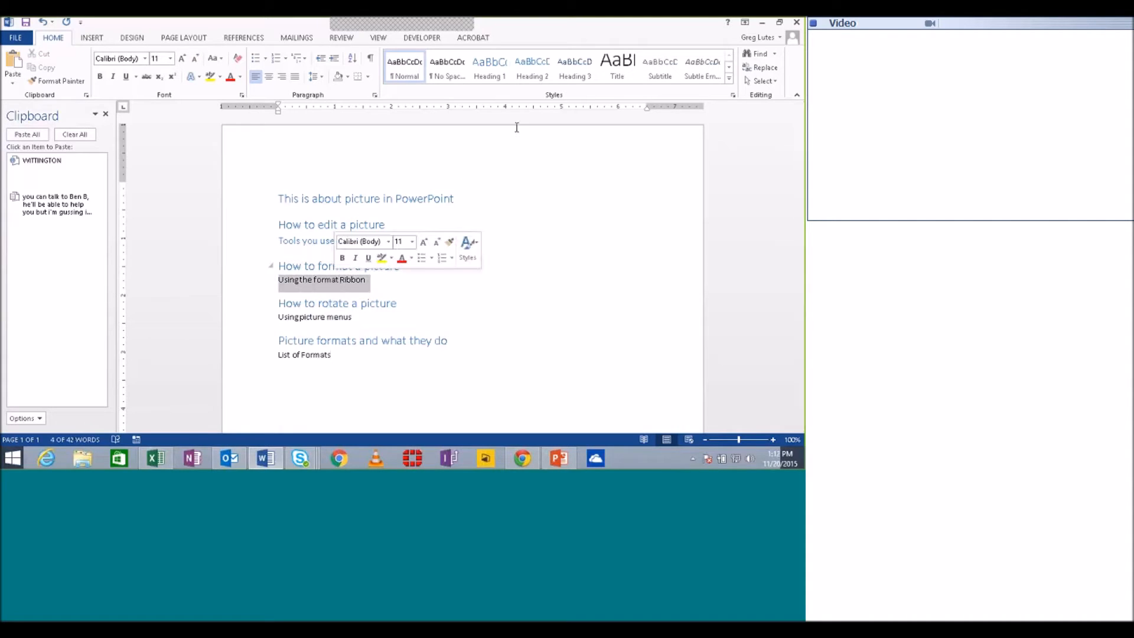
pyautogui.click(529, 68)
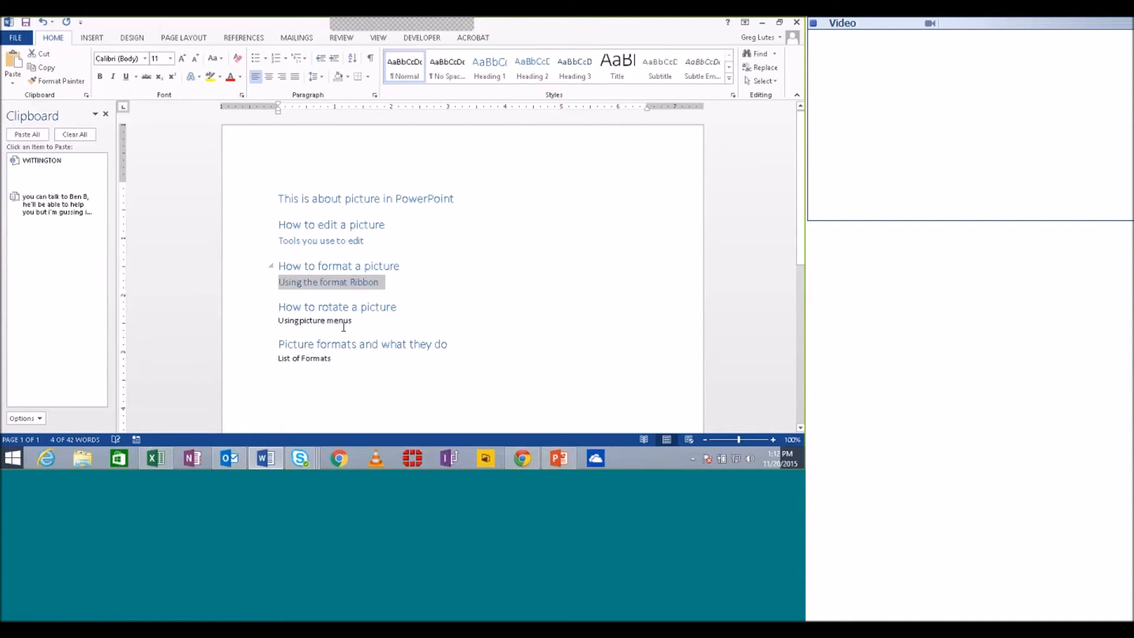
pyautogui.tripleClick(343, 322)
pyautogui.click(532, 68)
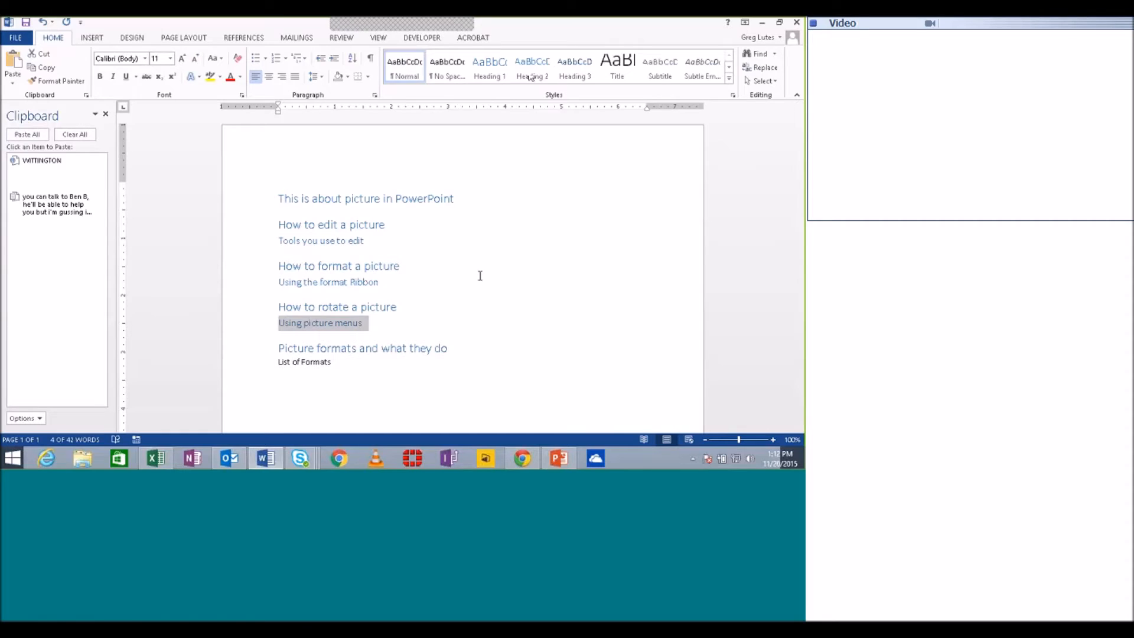
pyautogui.tripleClick(297, 369)
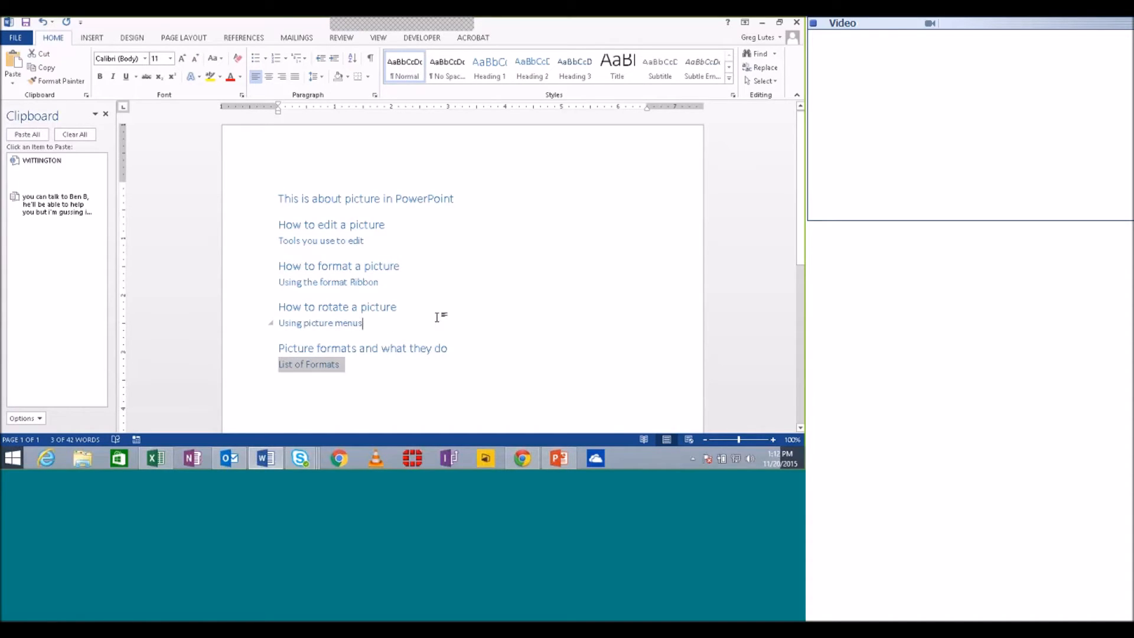
# Step: Save the document to the computer's Desktop as "This is about picture in PowerPoint.docx"
pyautogui.click(13, 38)
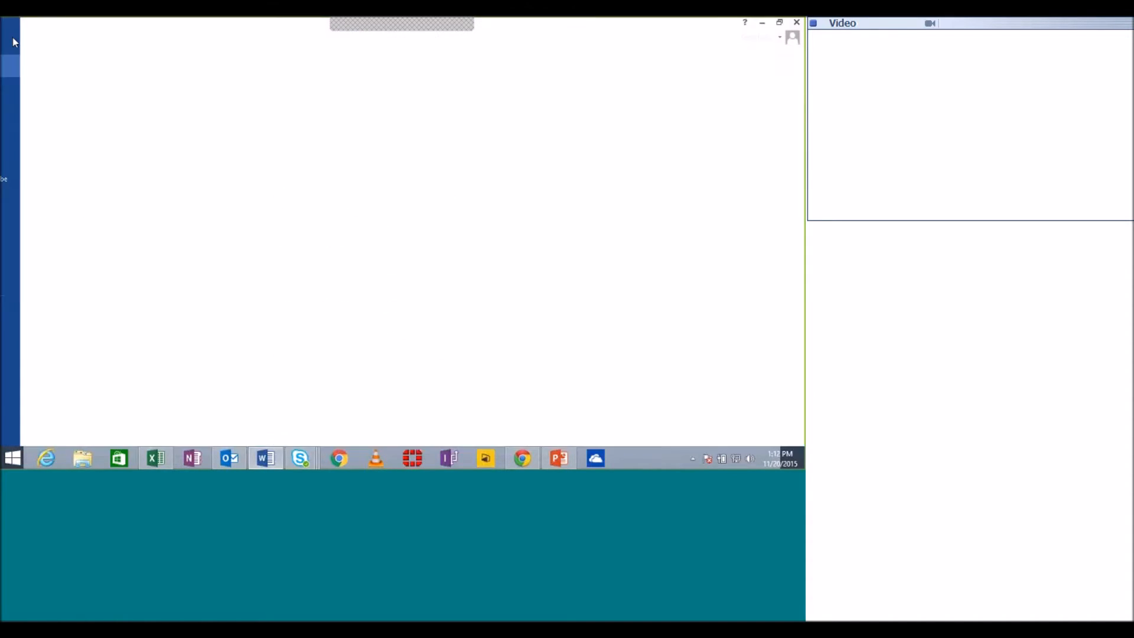
pyautogui.click(34, 155)
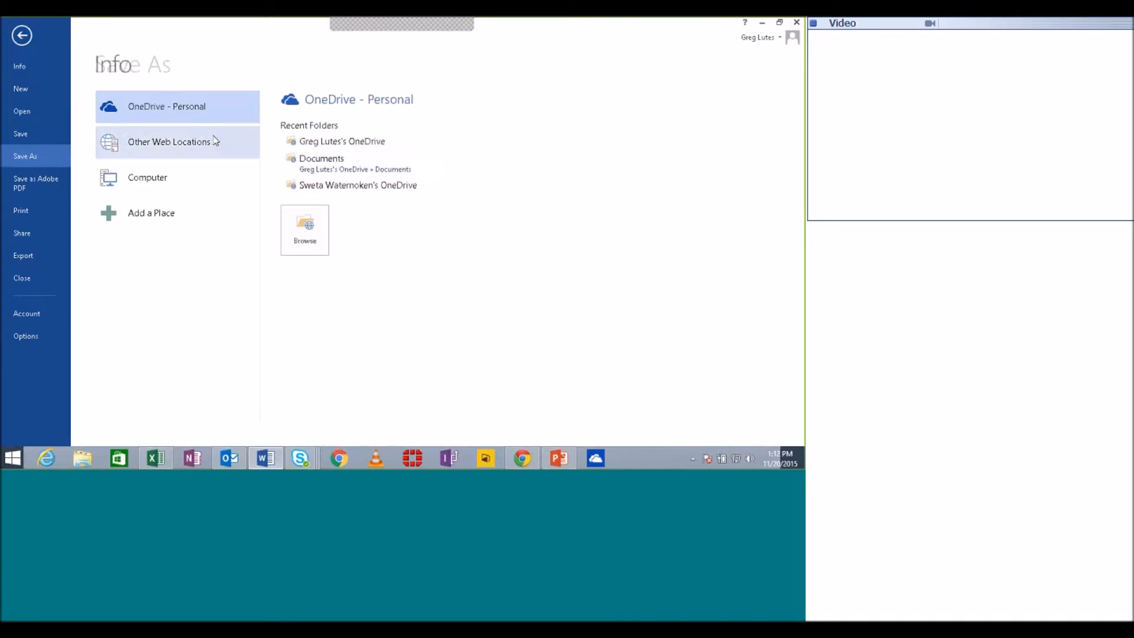
pyautogui.click(149, 180)
pyautogui.click(341, 140)
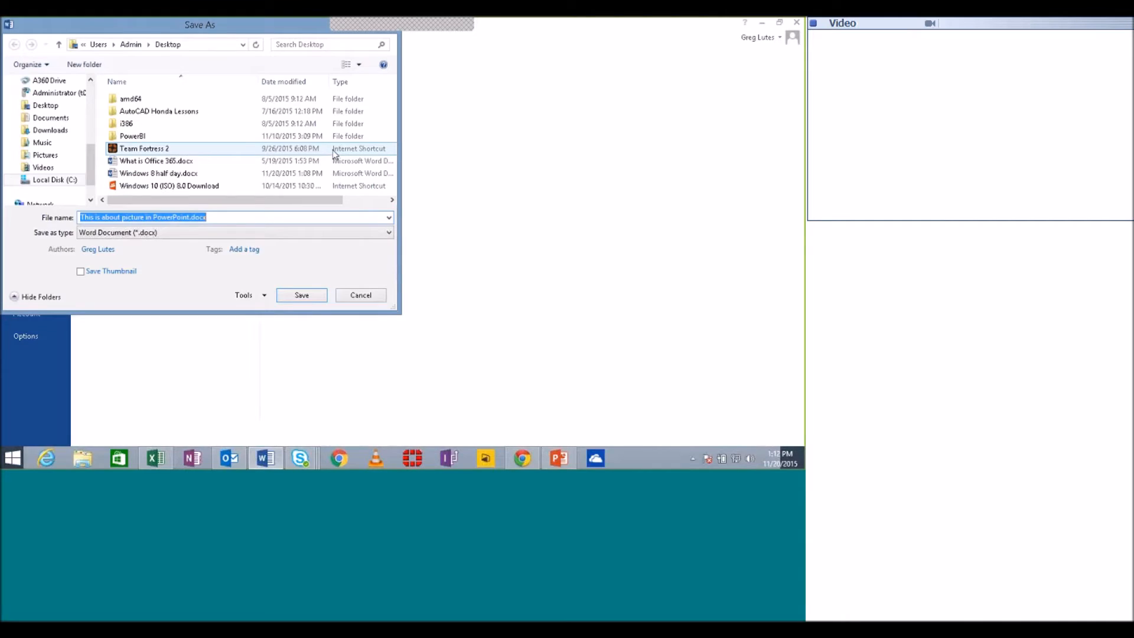
pyautogui.click(302, 295)
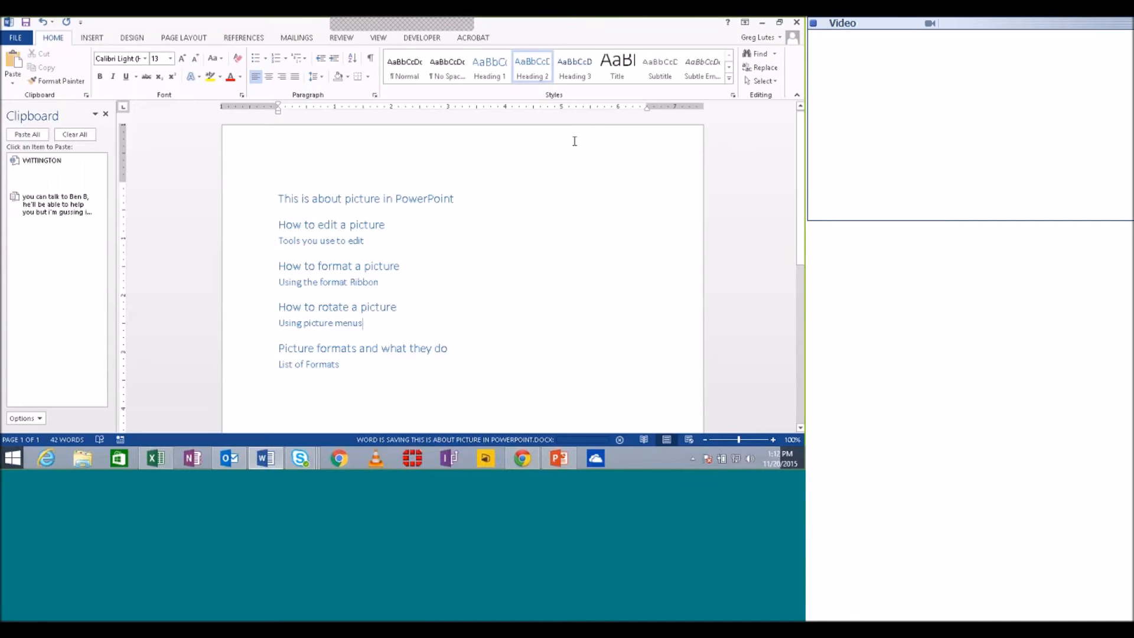
# Step: Switch to the PowerPoint presentation and delete the Course Outline slide
pyautogui.click(763, 22)
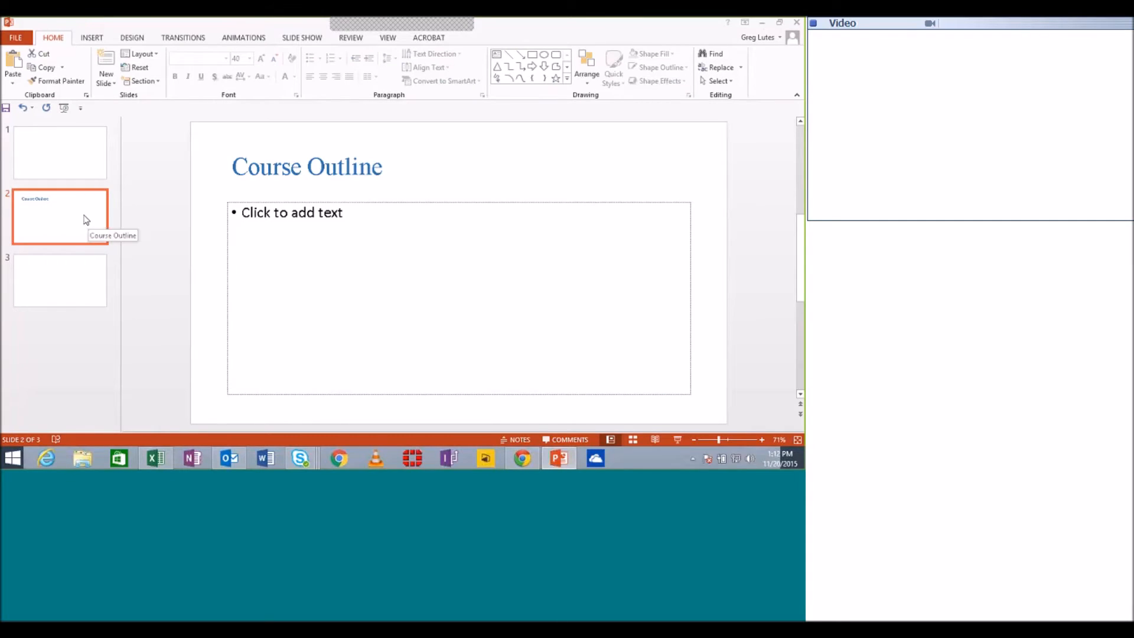
pyautogui.rightClick(87, 220)
pyautogui.click(131, 312)
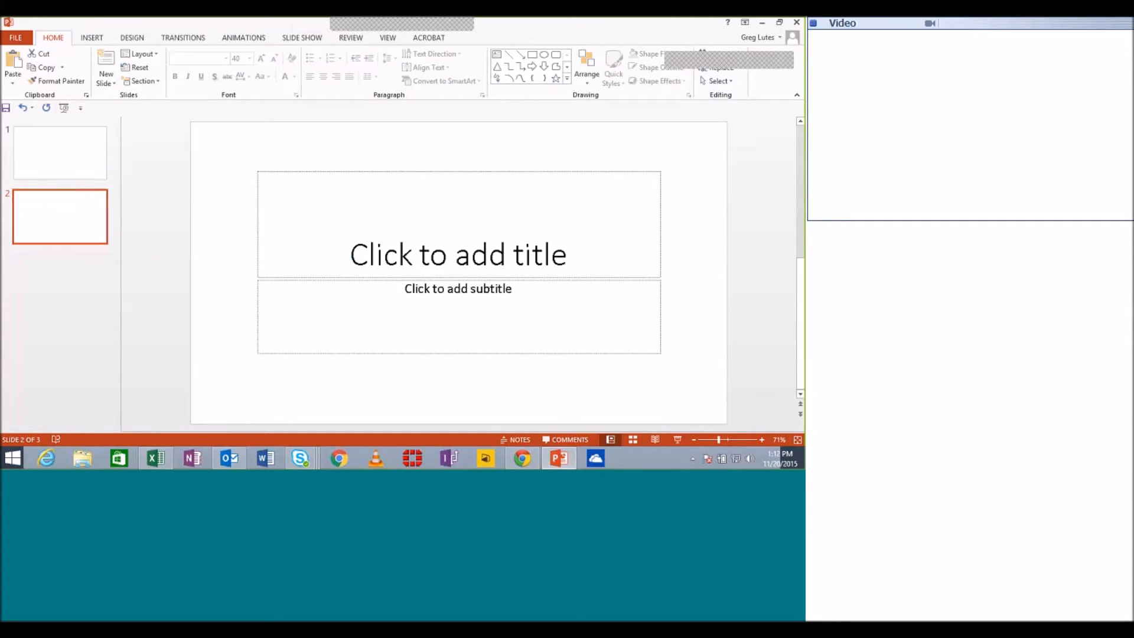
# Step: Insert new slides from the outline file "This is about picture in PowerPoint.docx" on the Desktop after slide 2
pyautogui.click(112, 85)
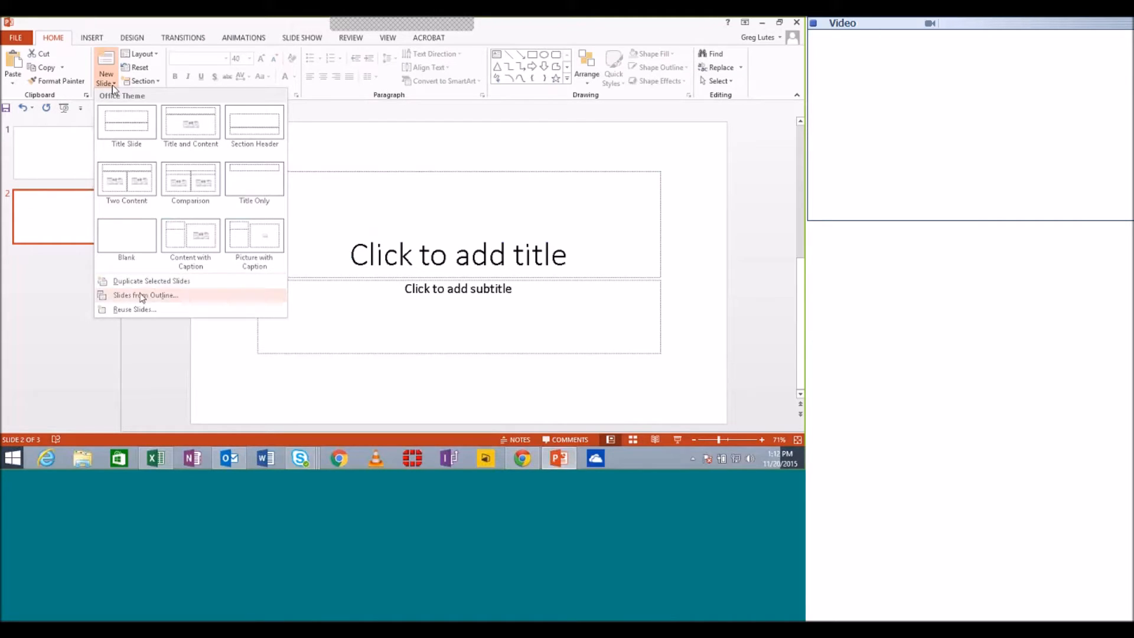
pyautogui.click(146, 294)
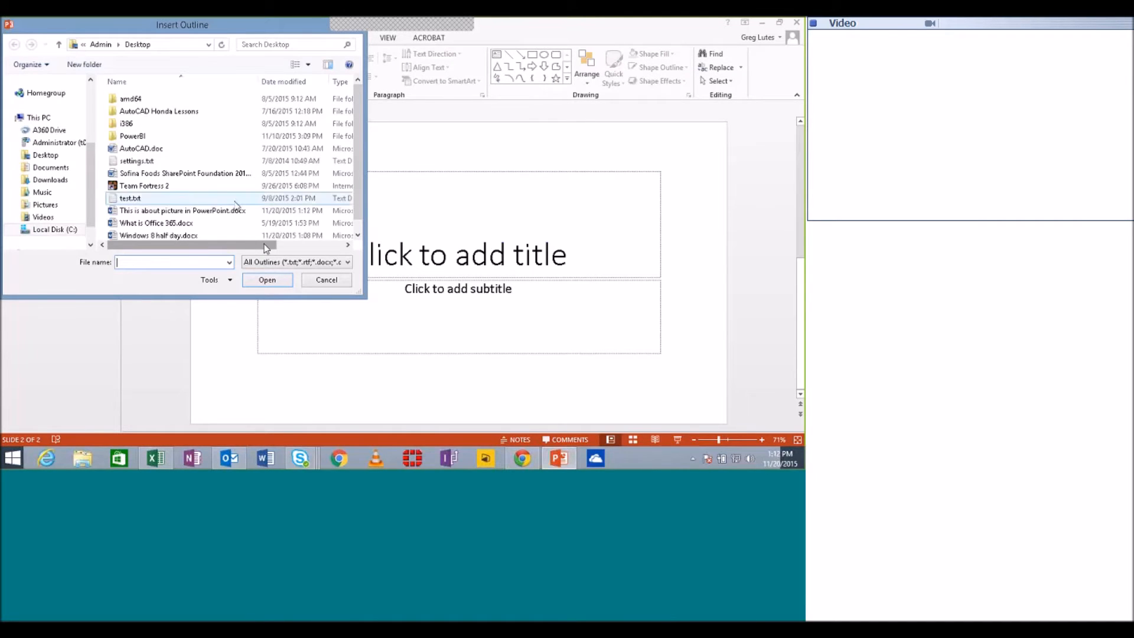
pyautogui.click(277, 211)
pyautogui.click(267, 280)
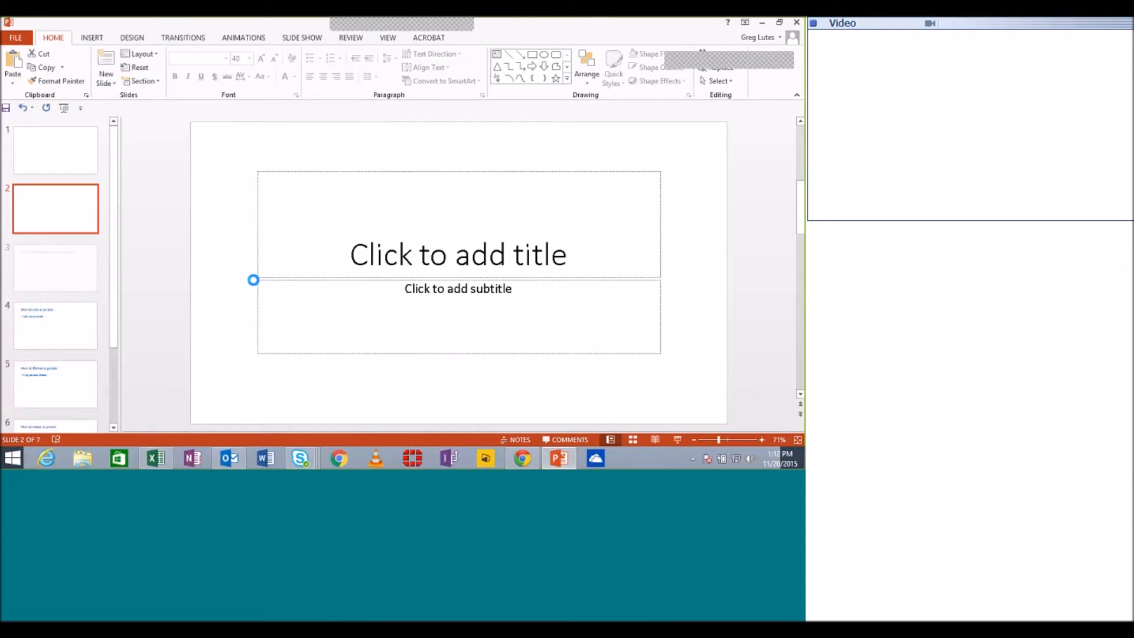
# Step: Look through the imported slides 3 to 6 to examine their titles and bullet text
pyautogui.click(93, 281)
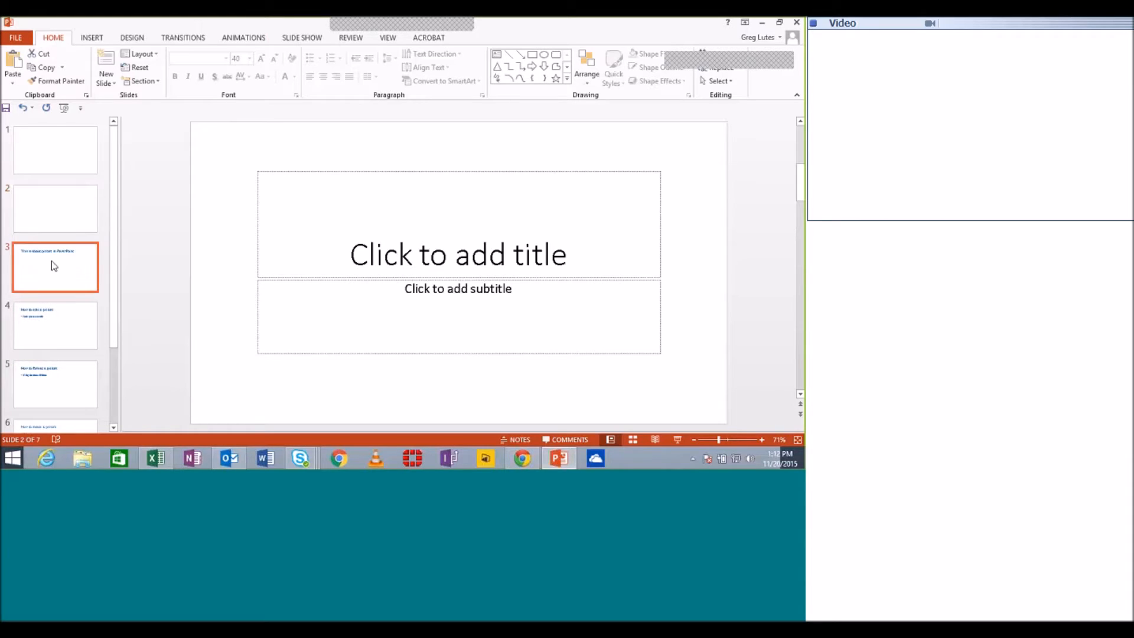
pyautogui.click(91, 307)
pyautogui.click(69, 384)
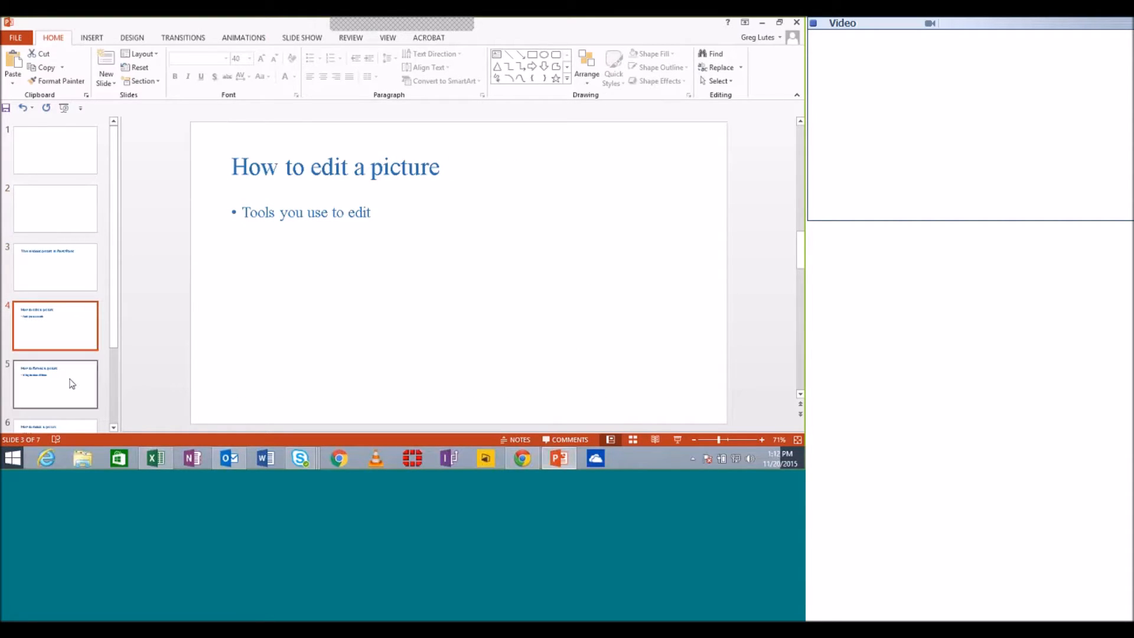
pyautogui.click(76, 425)
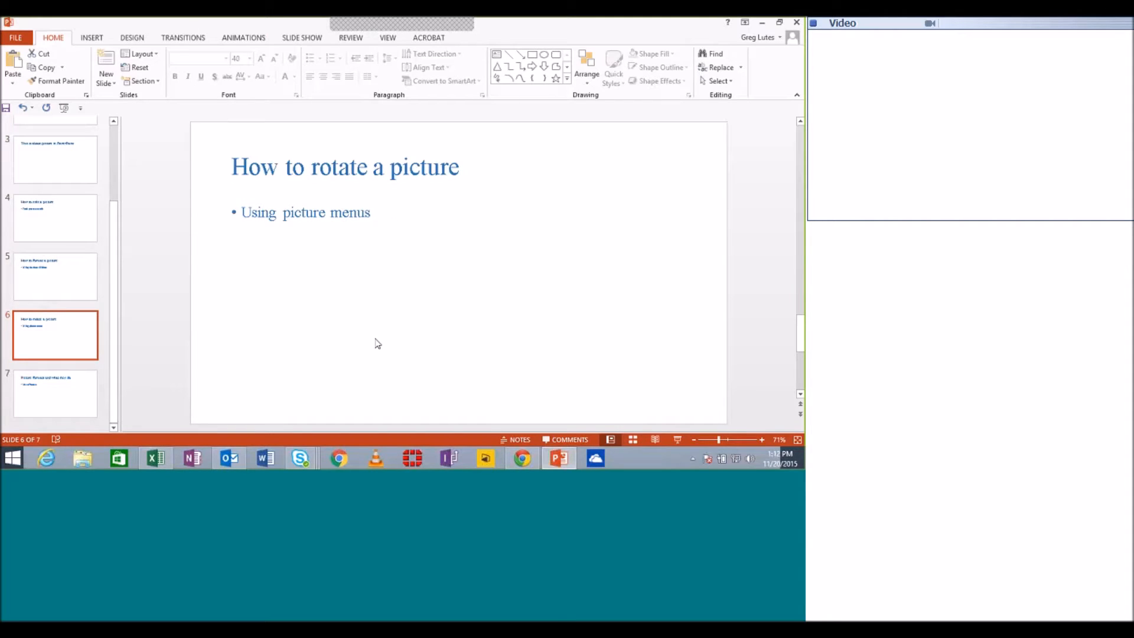